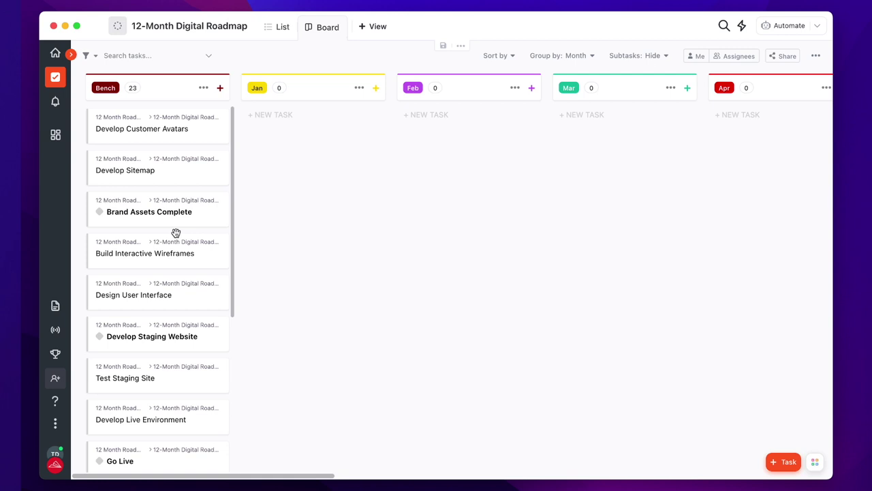
- Move the Digital Roadmap Planning task from Bench to Jan
scroll(176, 235, "down", 5)
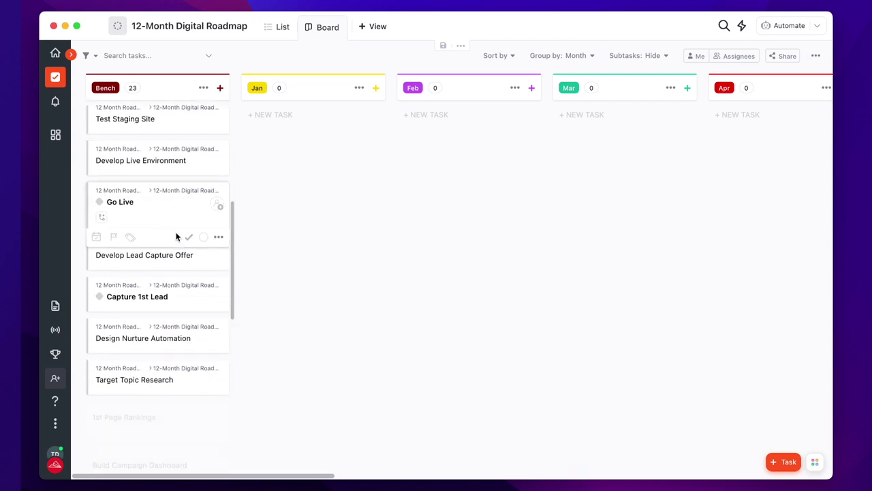
scroll(176, 237, "down", 6)
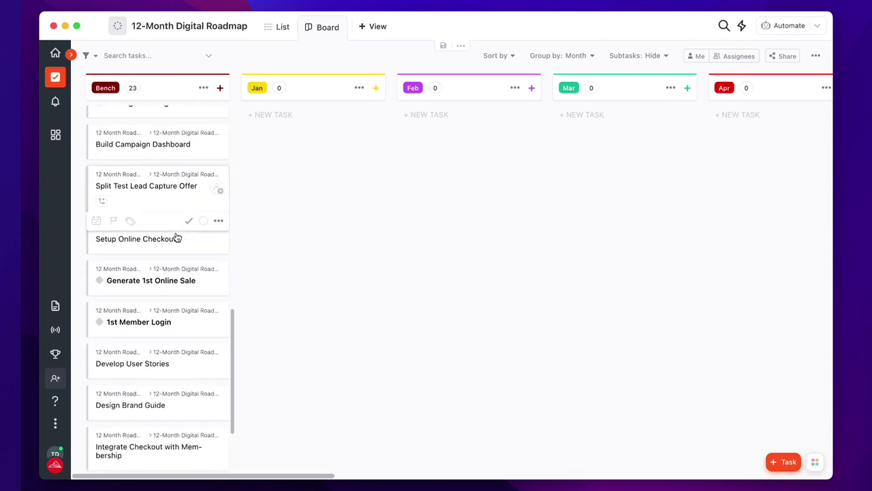
scroll(176, 237, "down", 3)
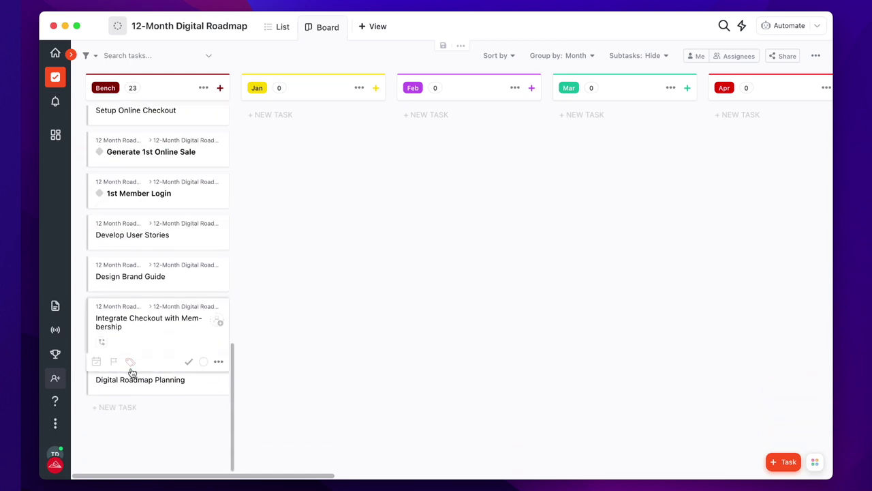
left_click_drag(140, 385, 293, 139)
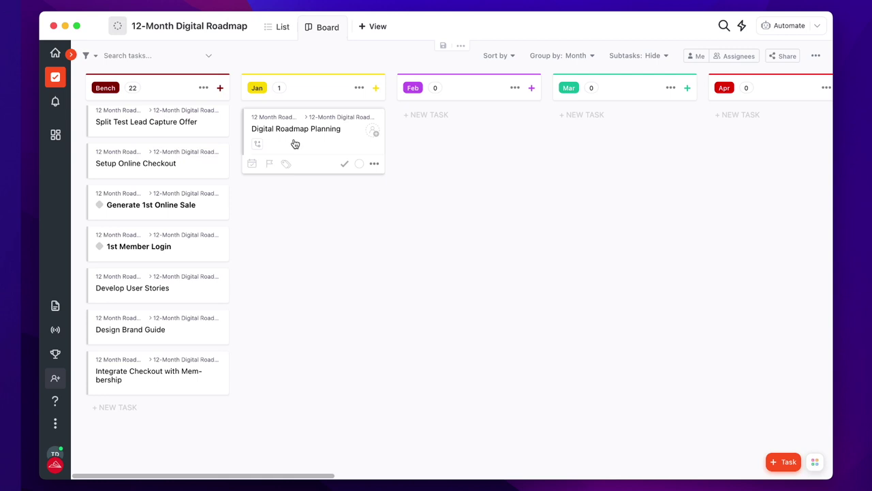
- Move the Develop Customer Avatars task from Bench to Feb
scroll(123, 257, "up", 10)
scroll(136, 257, "up", 5)
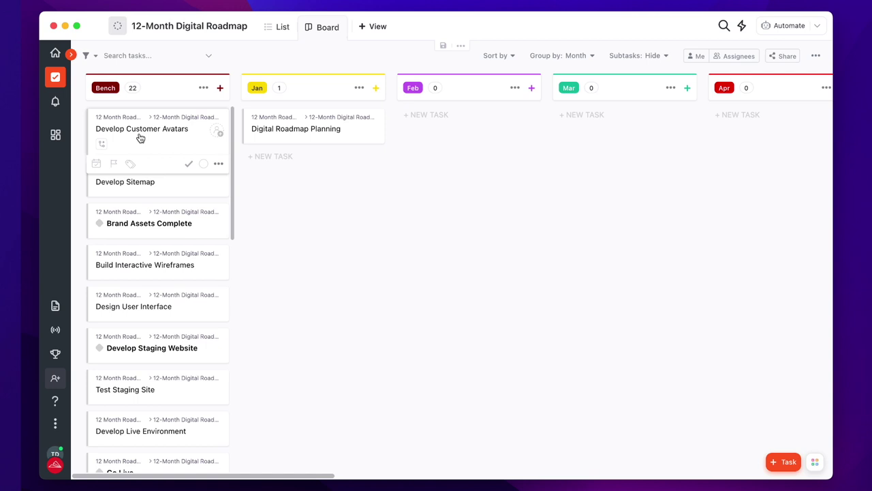
left_click_drag(136, 140, 441, 130)
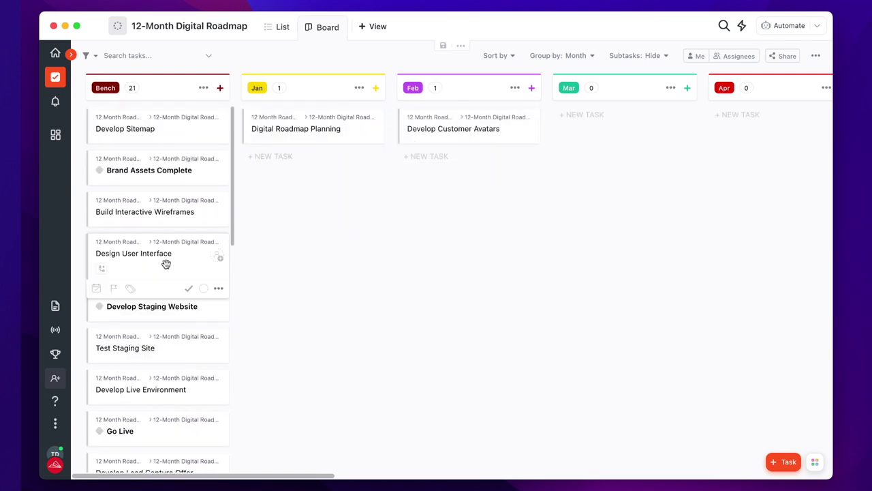
- Shift Develop Customer Avatars to Jan, and place the Develop User Stories and Design Brand Guide tasks in Feb
scroll(167, 269, "down", 10)
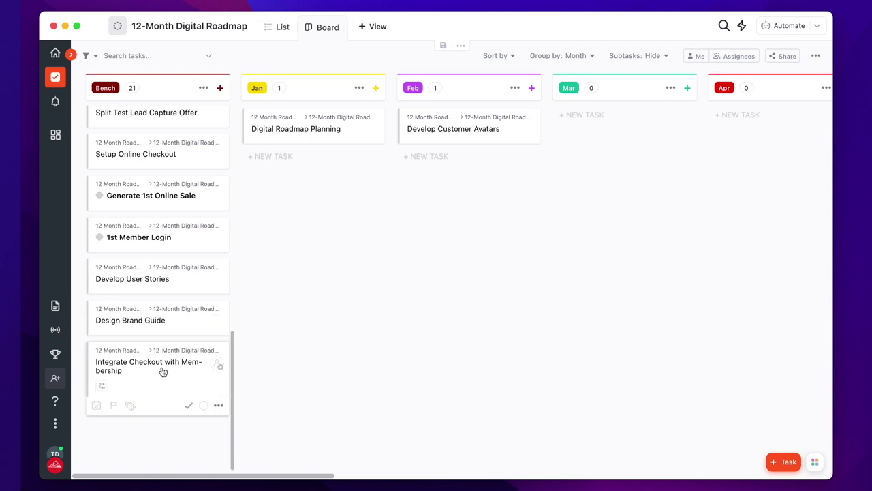
left_click_drag(137, 283, 315, 181)
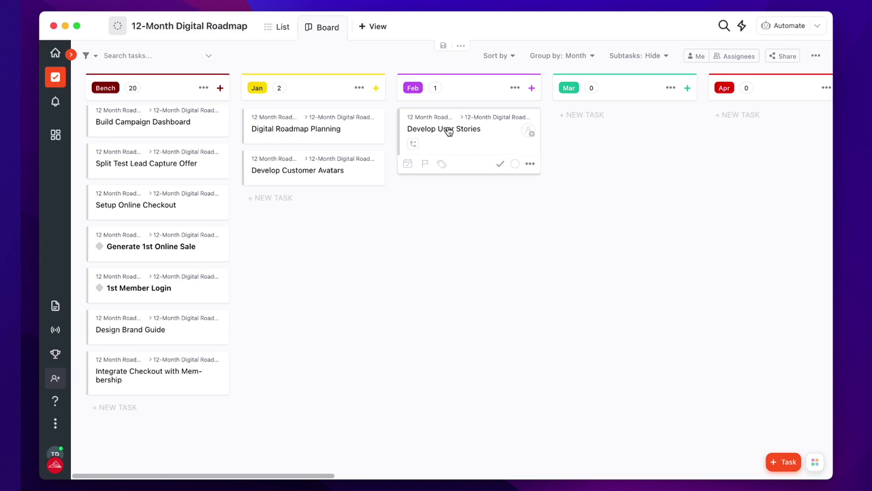
scroll(188, 360, "down", 1)
left_click_drag(143, 331, 456, 180)
- Move the Brand Assets Complete milestone from Bench to Mar
scroll(145, 283, "up", 2)
scroll(143, 283, "up", 10)
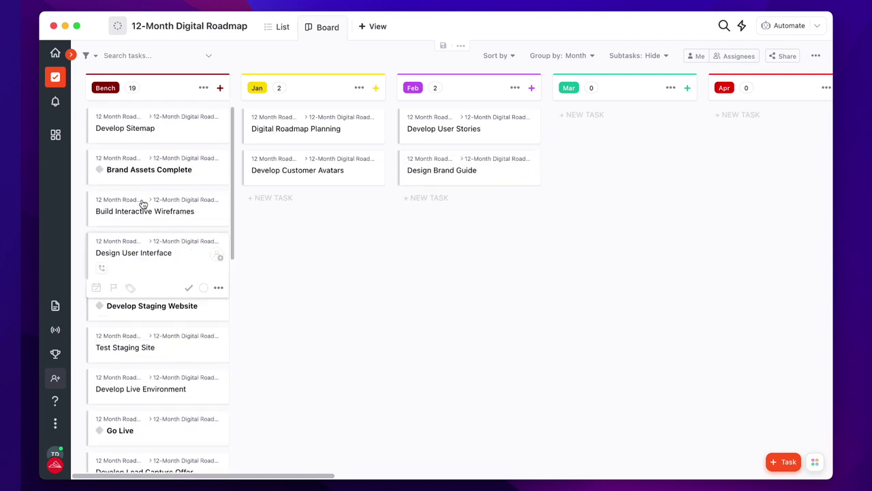
left_click_drag(133, 175, 599, 136)
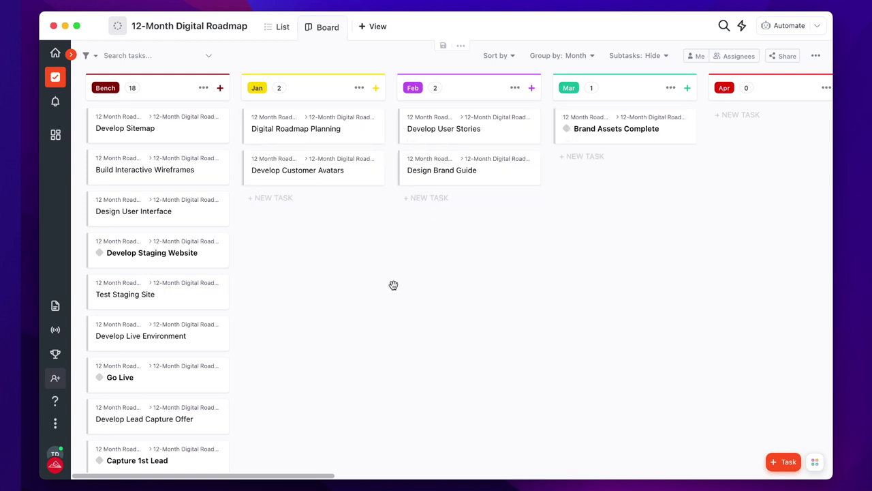
- Look through the remaining Bench tasks and move the Develop Staging Website milestone to Apr
scroll(143, 310, "down", 5)
scroll(142, 307, "down", 5)
scroll(141, 306, "up", 3)
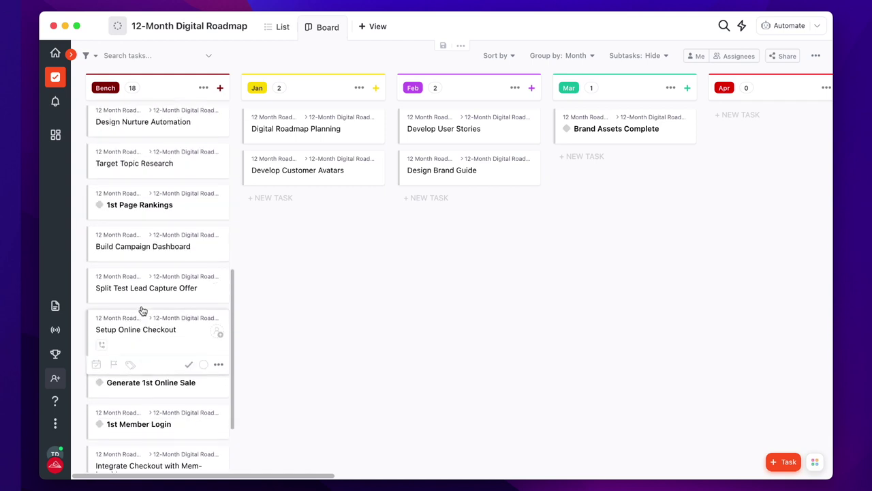
scroll(153, 307, "up", 7)
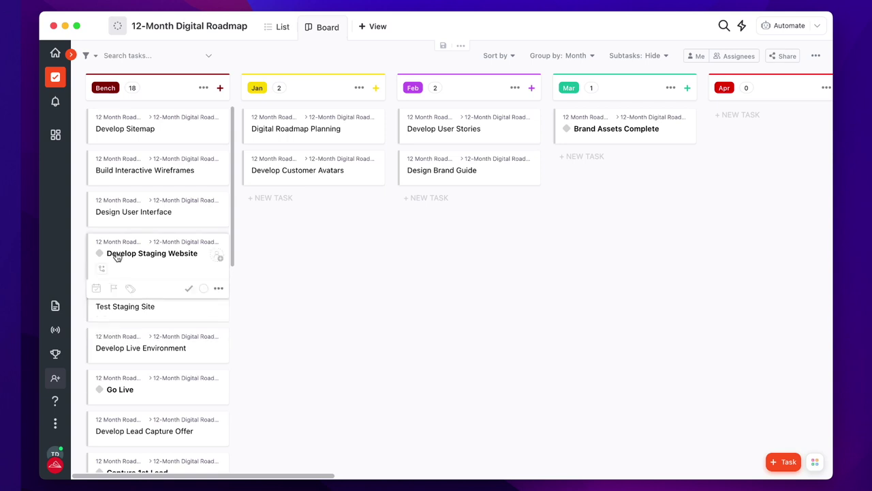
left_click_drag(138, 259, 760, 133)
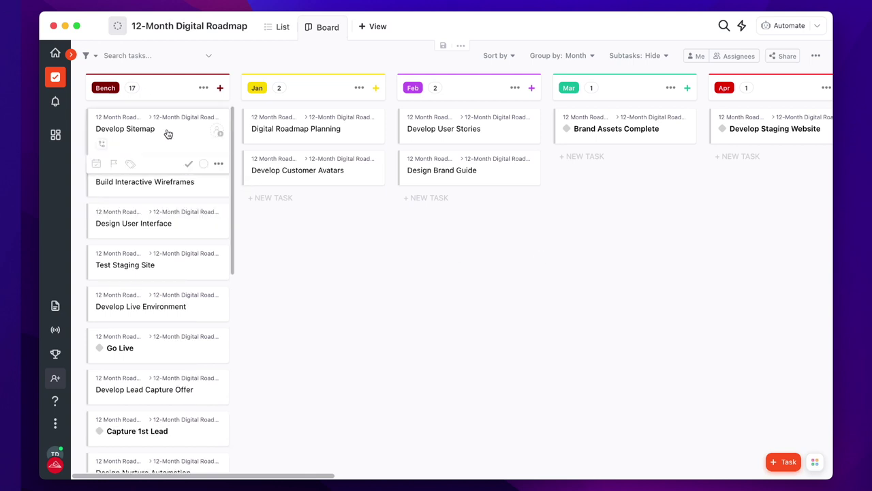
- Move Develop Sitemap from Bench to Jan, and Build Interactive Wireframes and Design User Interface to Mar
left_click_drag(167, 134, 325, 214)
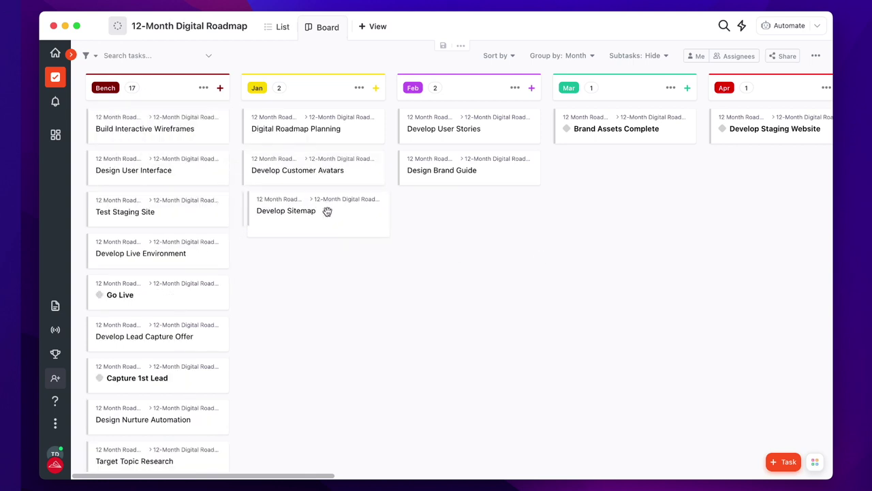
left_click_drag(146, 129, 617, 169)
left_click_drag(133, 128, 609, 209)
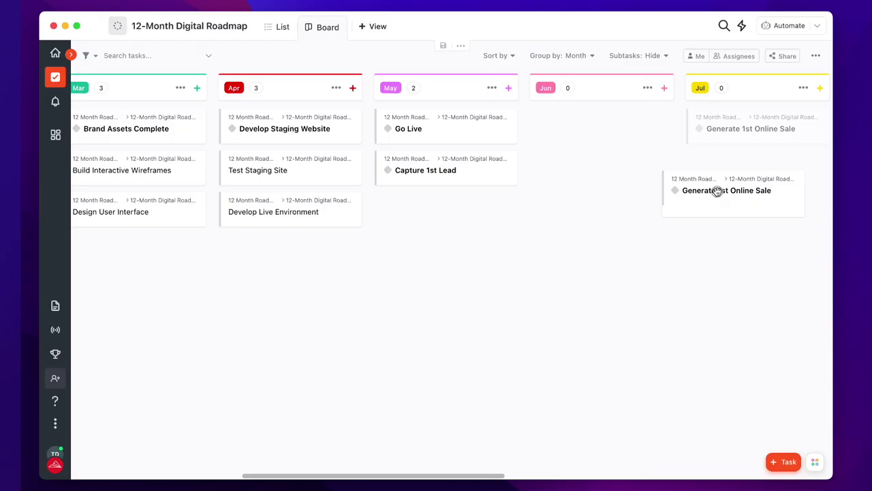
- Place the Generate 1st Online Sale milestone in Aug
left_click_drag(716, 192, 426, 129)
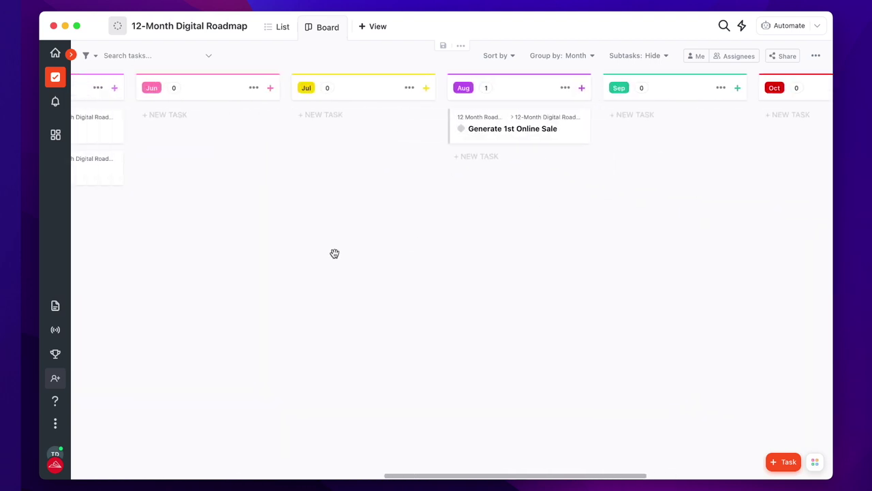
scroll(334, 253, "left", 10)
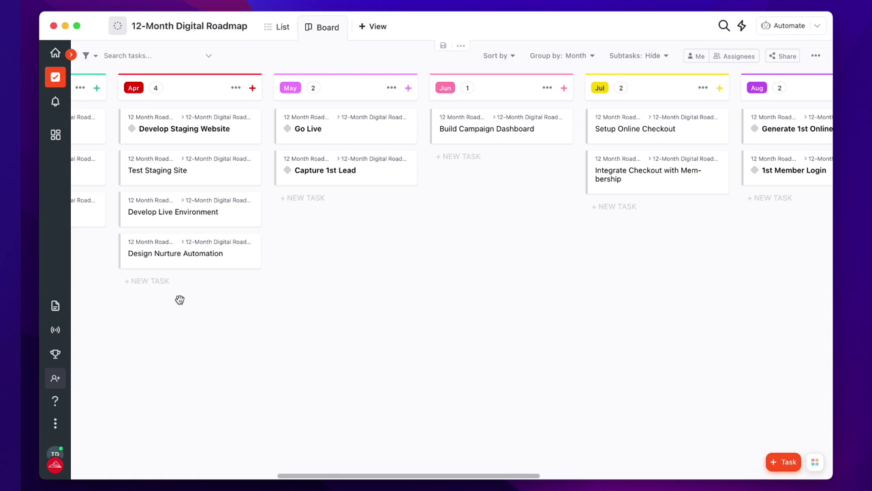
- Open the Develop Live Environment task in Apr to inspect its details, and close it again
scroll(180, 299, "left", 3)
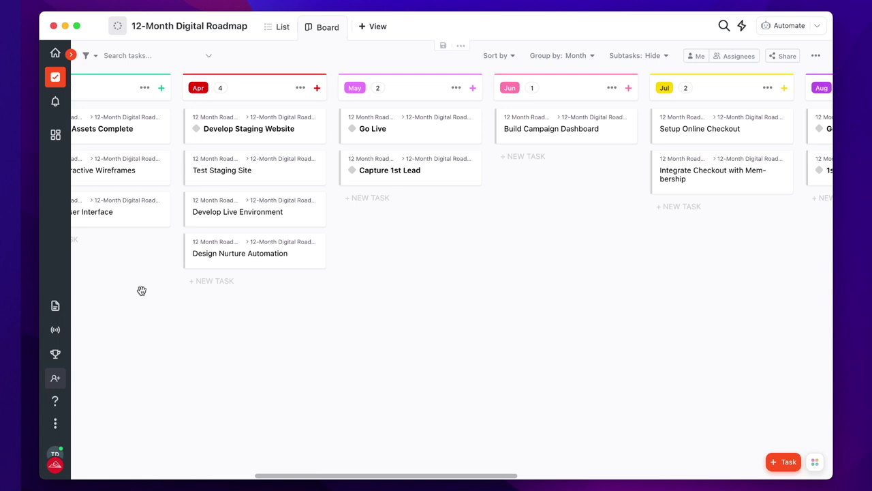
left_click(224, 226)
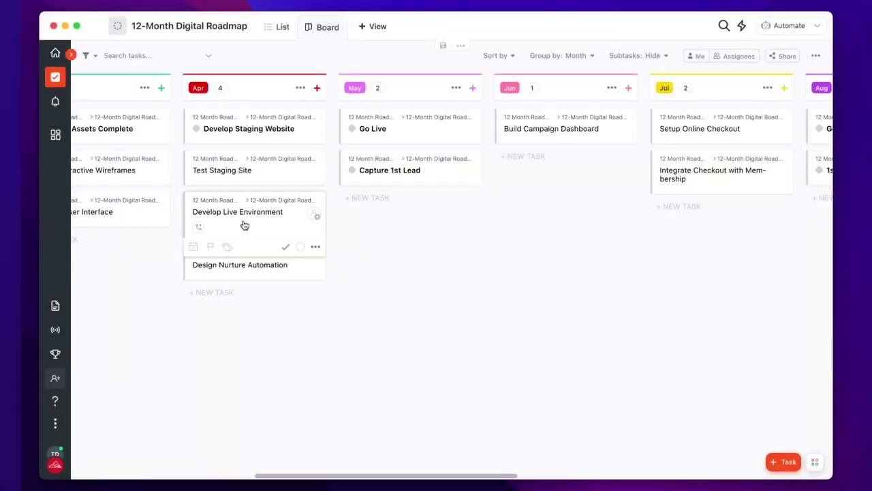
left_click(243, 225)
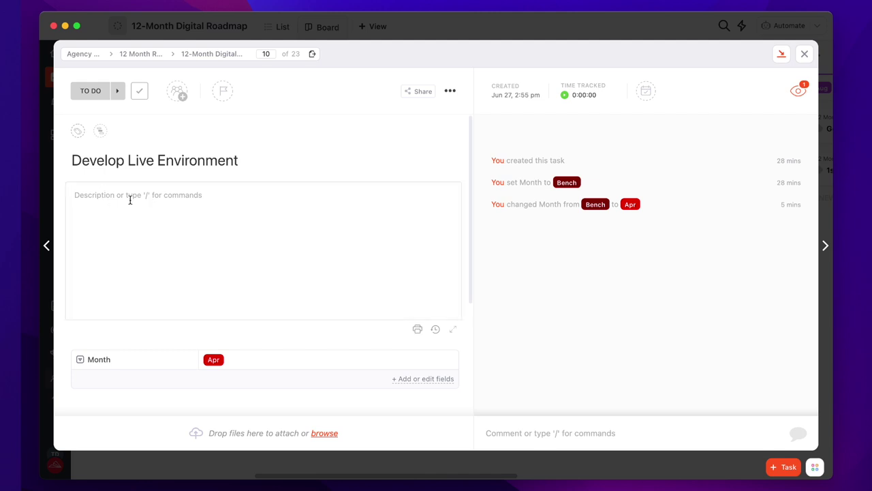
left_click(803, 56)
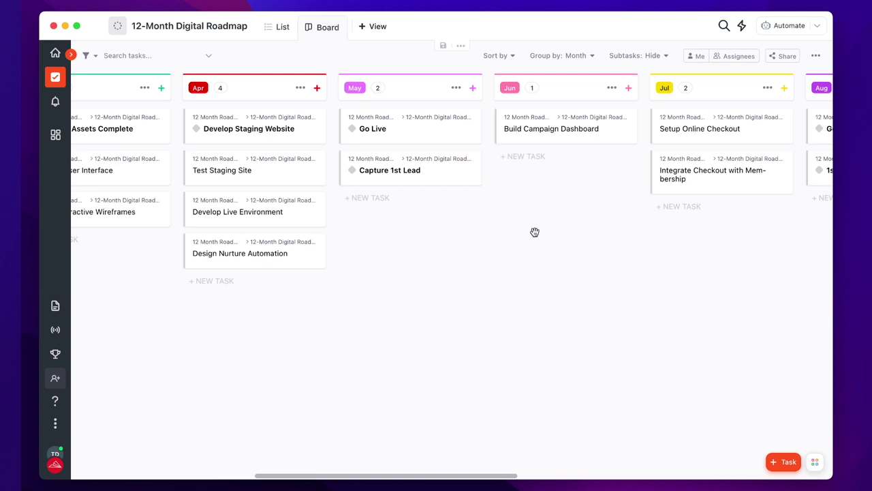
scroll(514, 236, "left", 3)
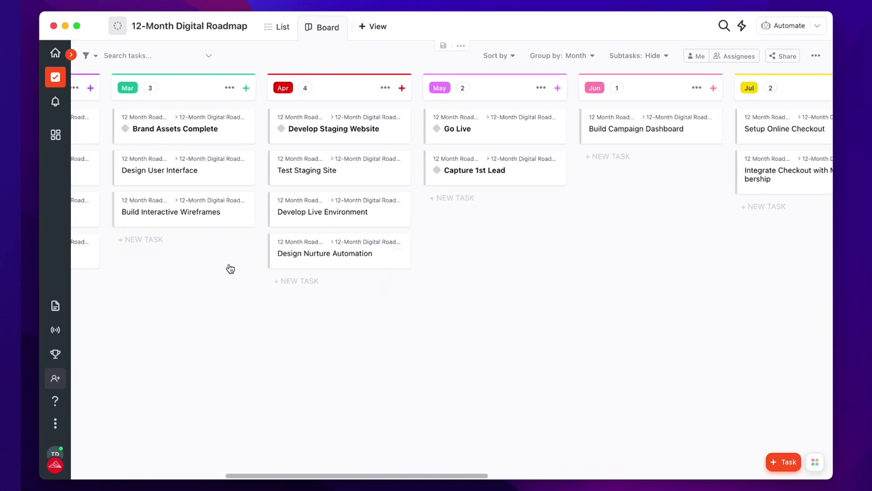
scroll(231, 268, "left", 6)
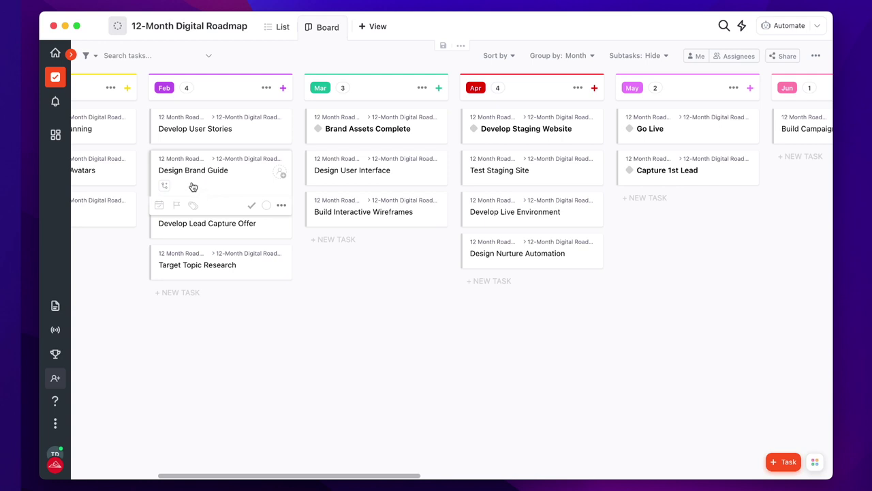